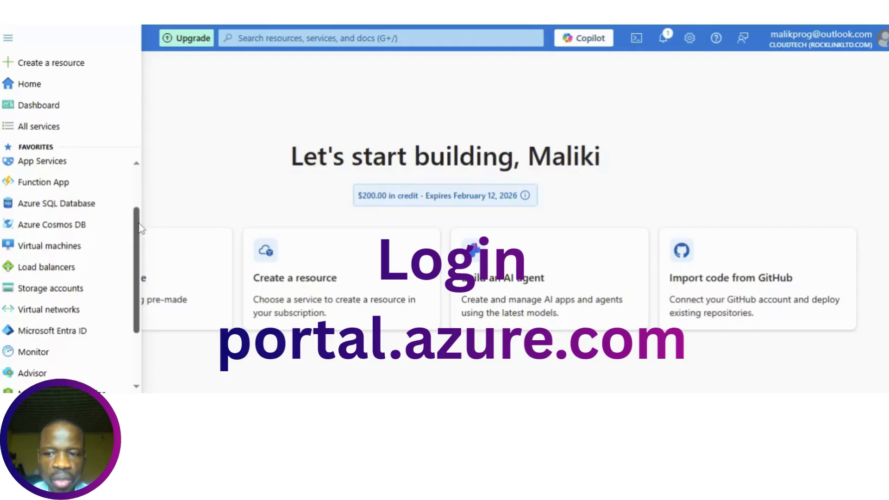
After signing in to the portal, scroll the sidebar favourites down toward Microsoft Entra ID
{"action": "scroll", "coordinate": [139, 226], "scroll_direction": "down", "scroll_amount": 1}
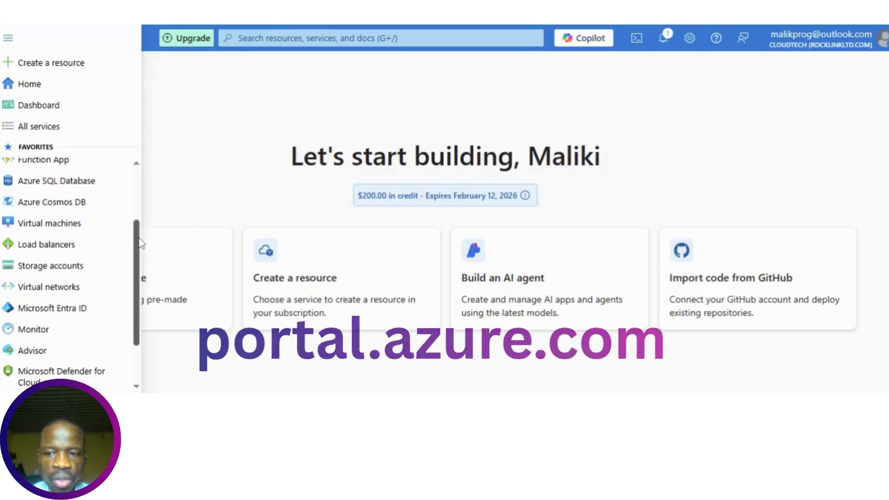
Open Microsoft Entra ID and go to the CloudTech tenant's Users list
{"action": "left_click", "coordinate": [44, 303]}
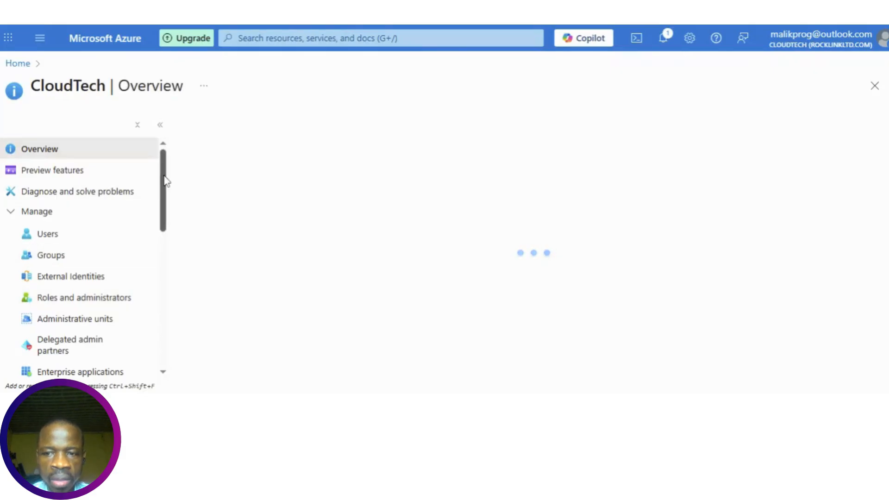
{"action": "left_click", "coordinate": [57, 239]}
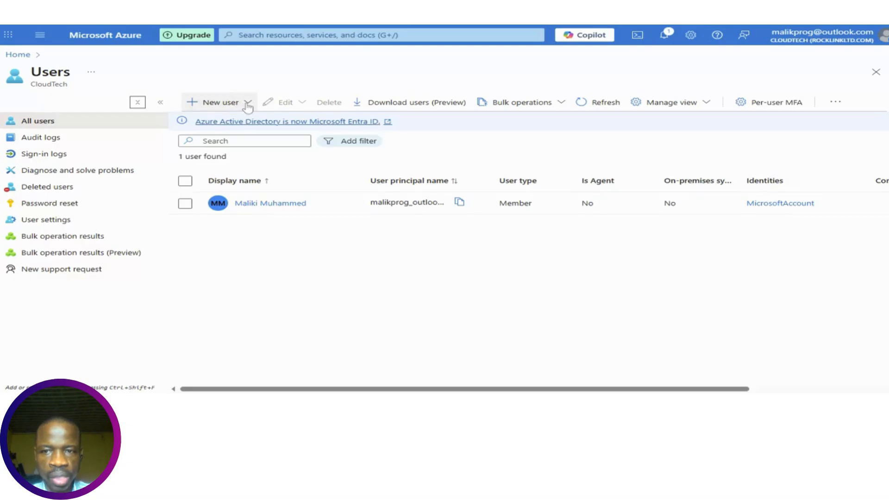
Choose Create new user from the New user menu to start an internal user
{"action": "left_click", "coordinate": [248, 103]}
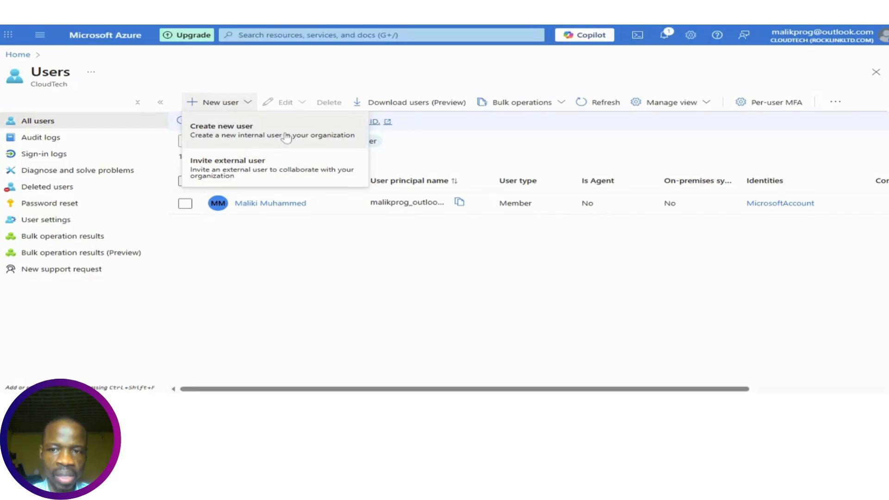
{"action": "left_click", "coordinate": [287, 137]}
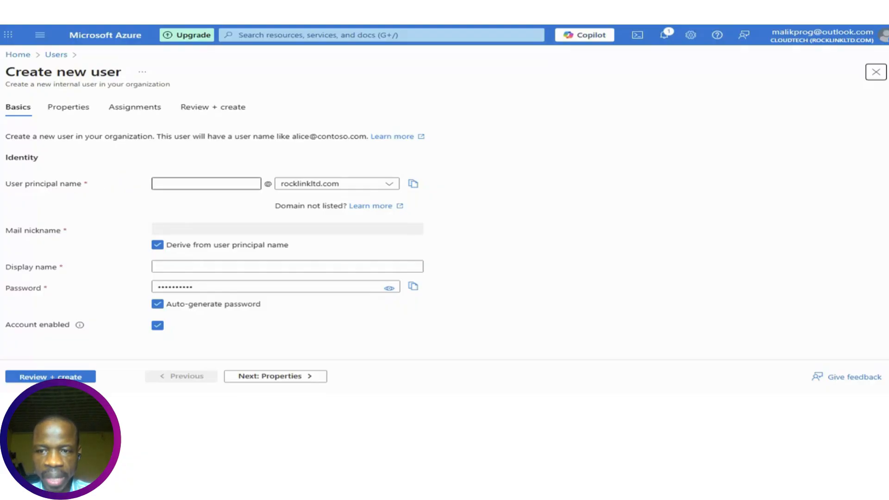
Enter the user's principal name on the rocklinkltd.com domain and their display name
{"action": "left_click", "coordinate": [206, 184]}
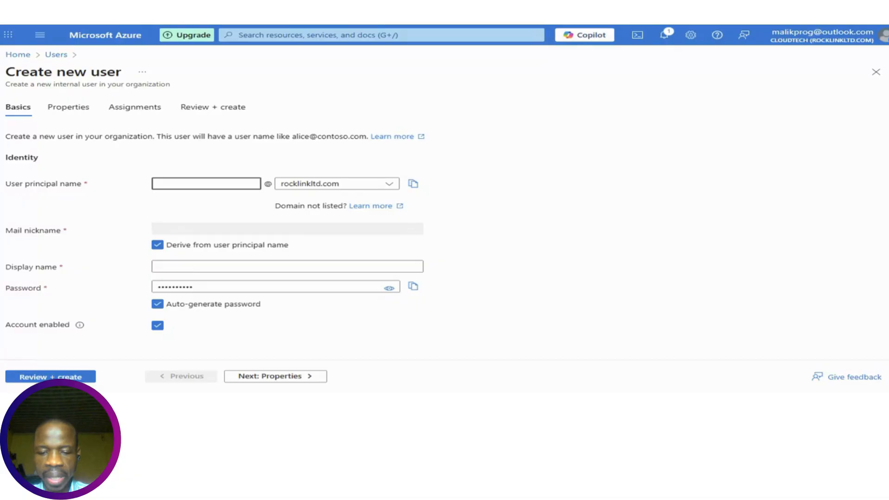
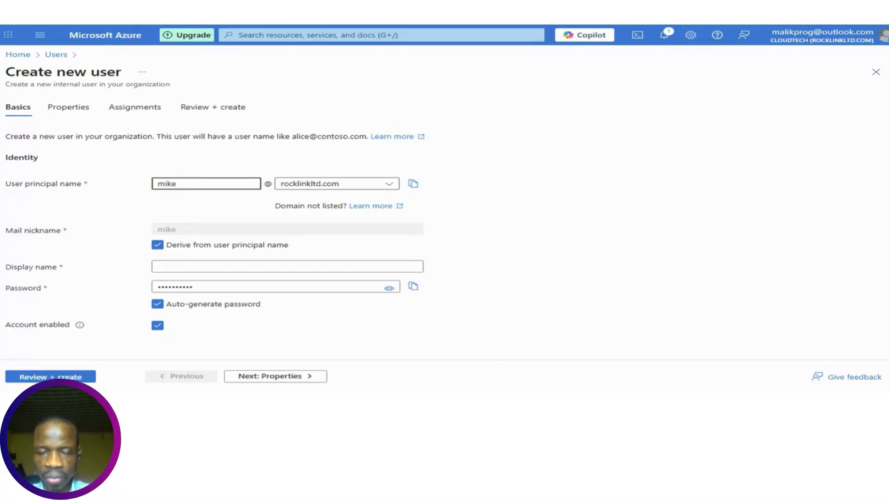
{"action": "left_click", "coordinate": [394, 188]}
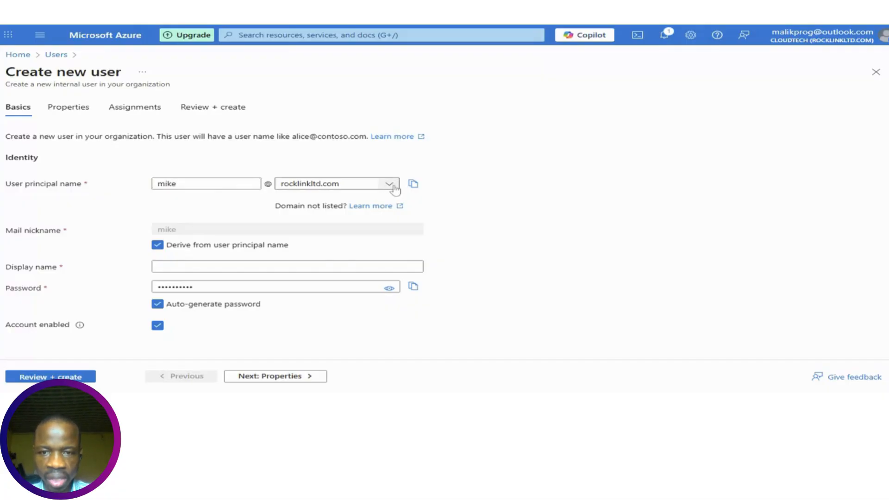
{"action": "left_click", "coordinate": [451, 199]}
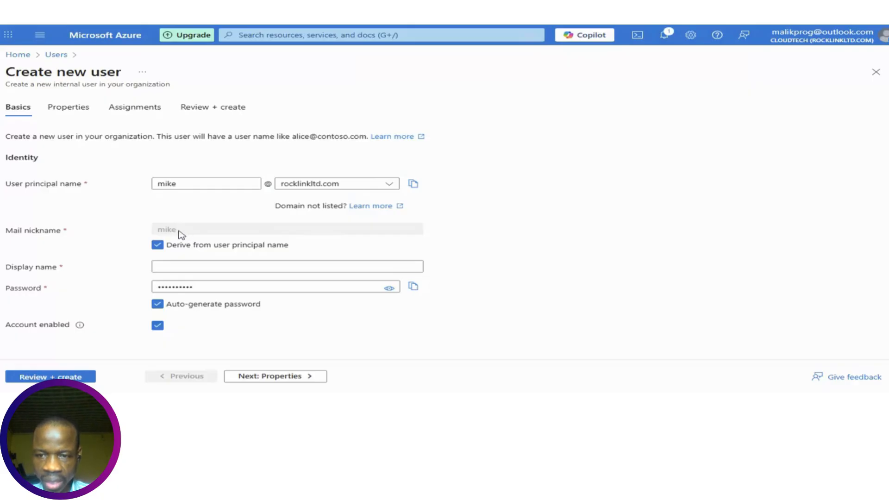
{"action": "left_click", "coordinate": [158, 267]}
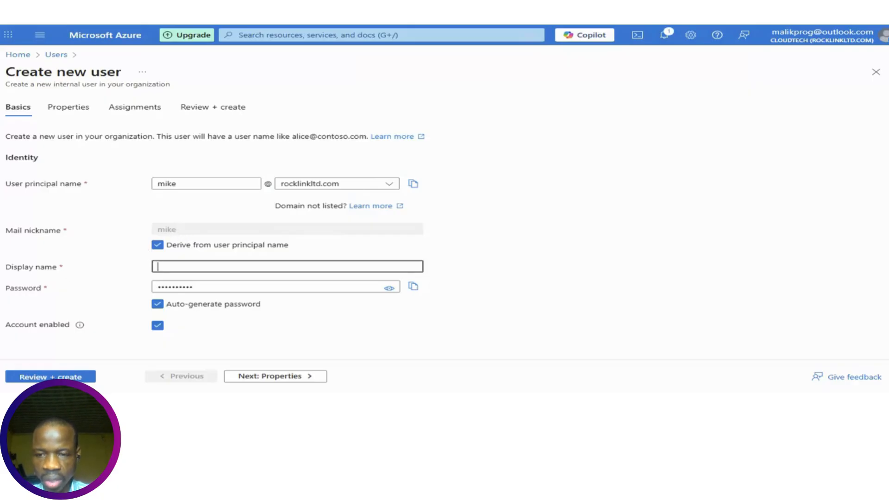
{"action": "type", "text": "Mike"}
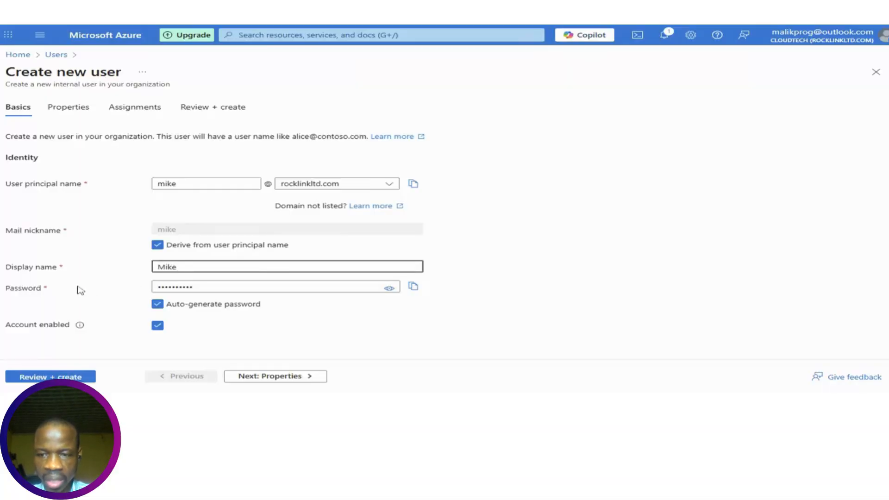
{"action": "key", "text": "Tab"}
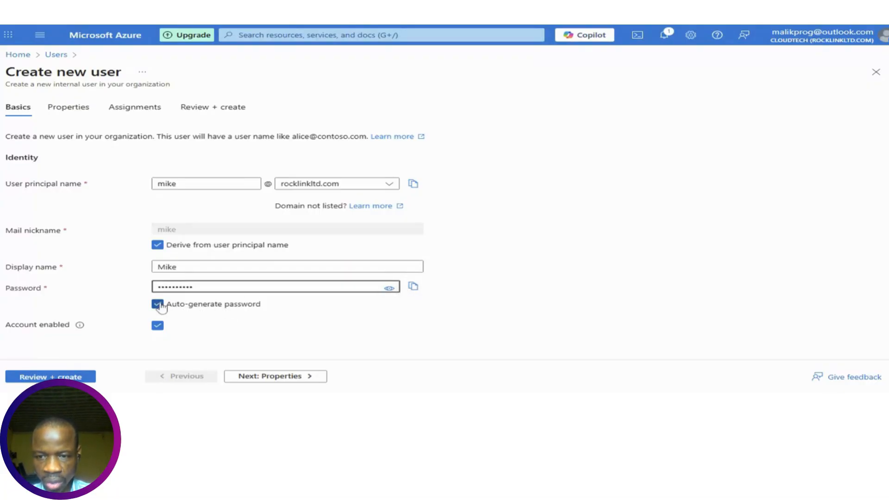
Turn off auto-generated password and type a custom password for the user
{"action": "left_click", "coordinate": [158, 304]}
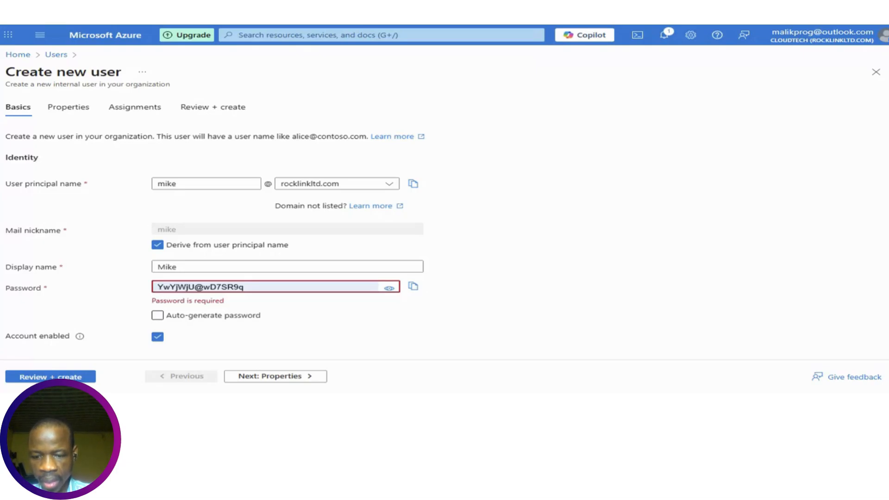
{"action": "type", "text": "•••"}
{"action": "key", "text": "BackSpace"}
{"action": "key", "text": "BackSpace"}
{"action": "key", "text": "BackSpace"}
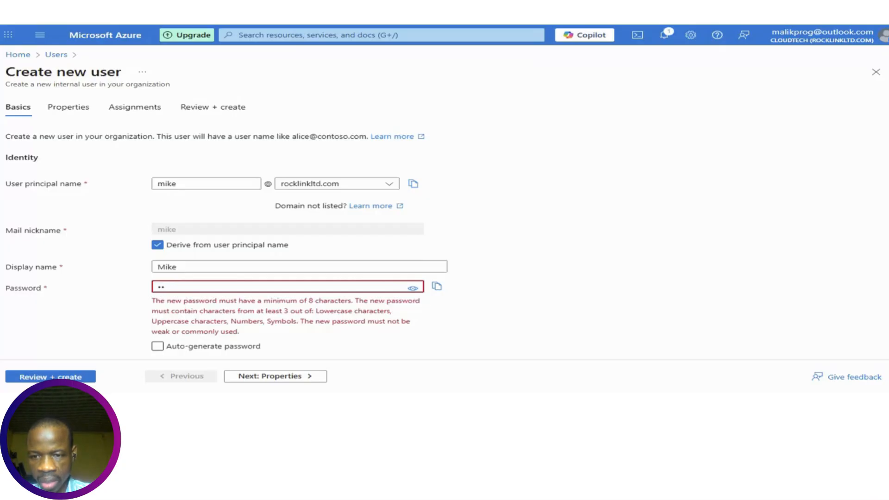
{"action": "type", "text": "••••••"}
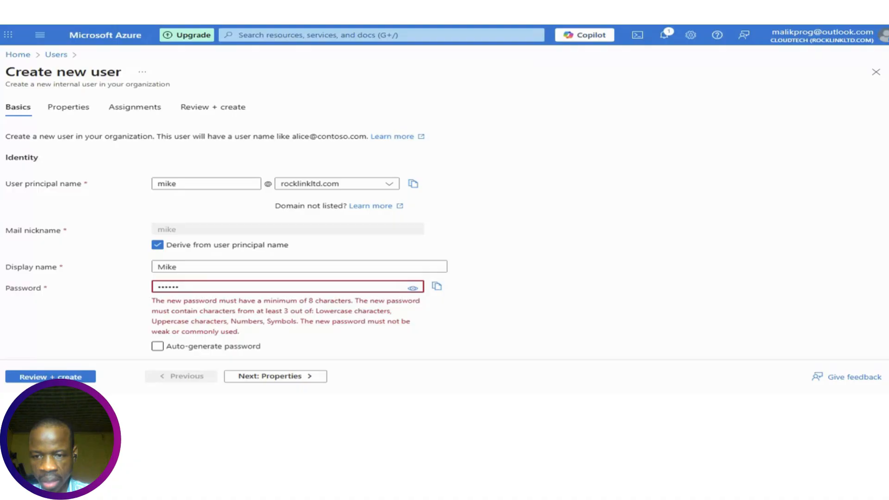
{"action": "type", "text": "••••"}
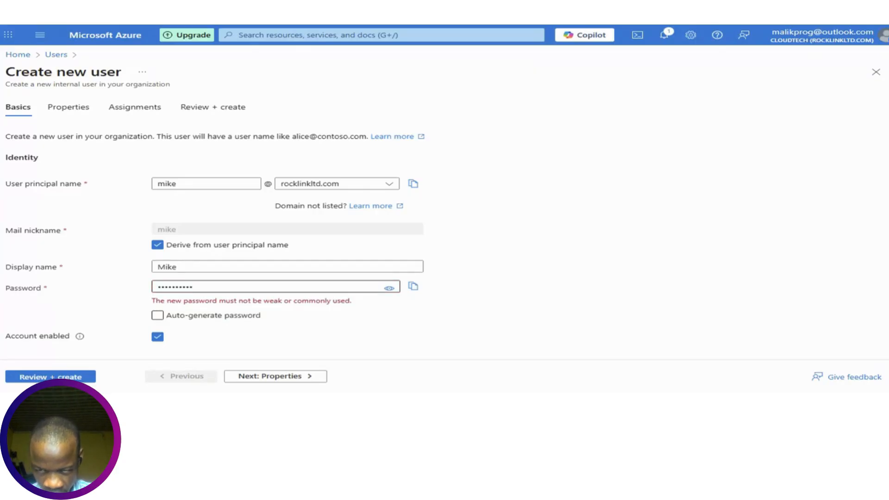
{"action": "double_click", "coordinate": [175, 287]}
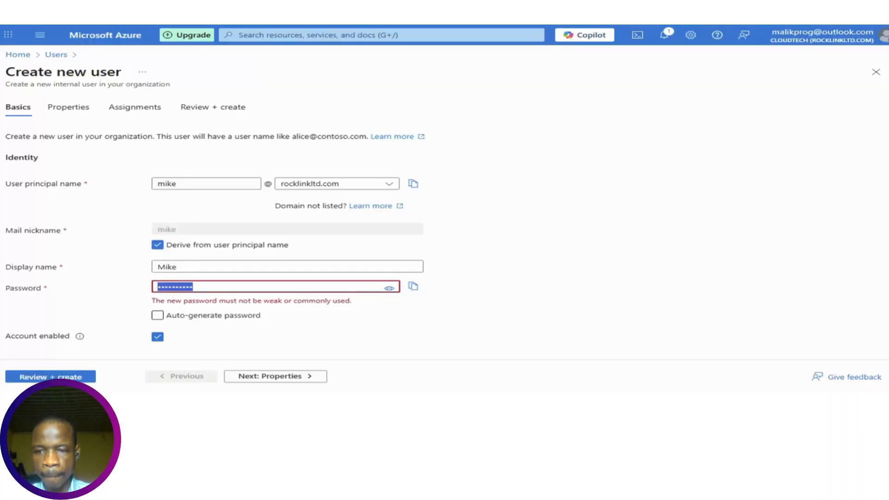
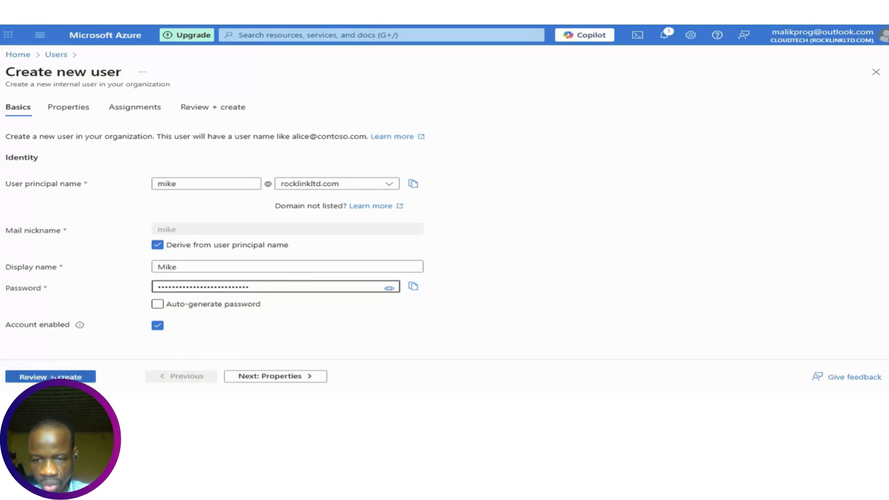
On the Properties tab, enter the user's first and last name and keep user type Member
{"action": "left_click", "coordinate": [268, 377]}
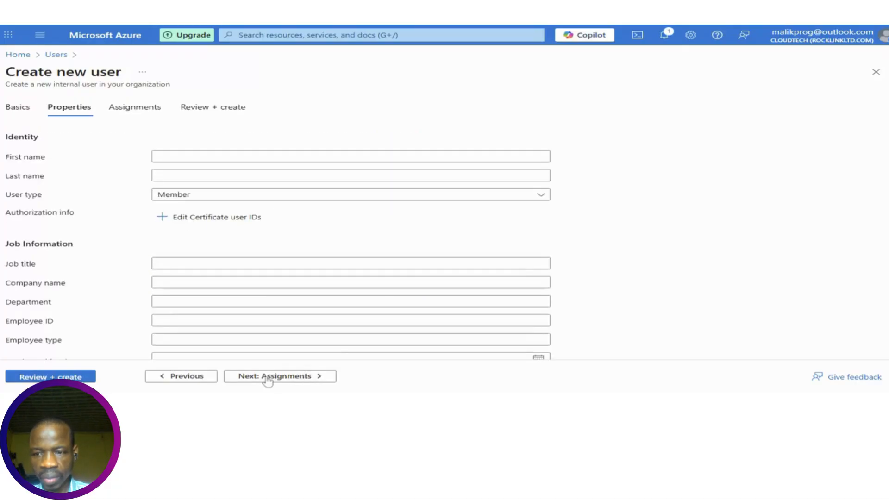
{"action": "left_click", "coordinate": [333, 340]}
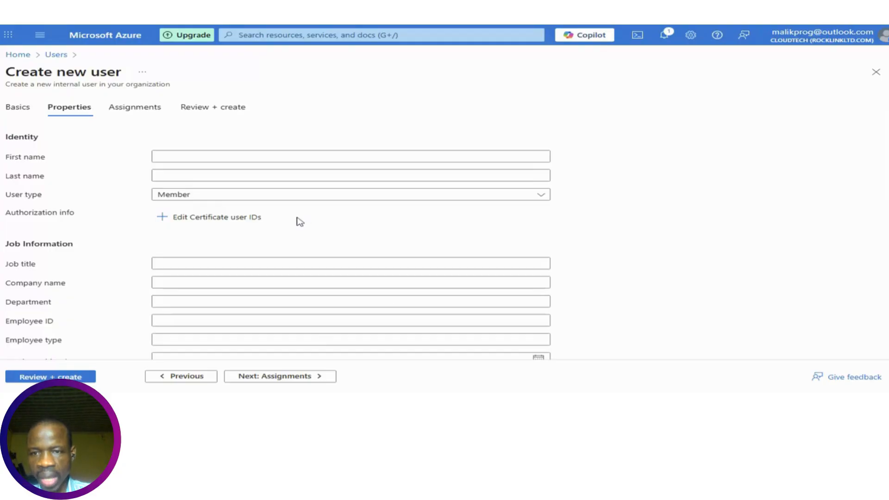
{"action": "left_click", "coordinate": [273, 155]}
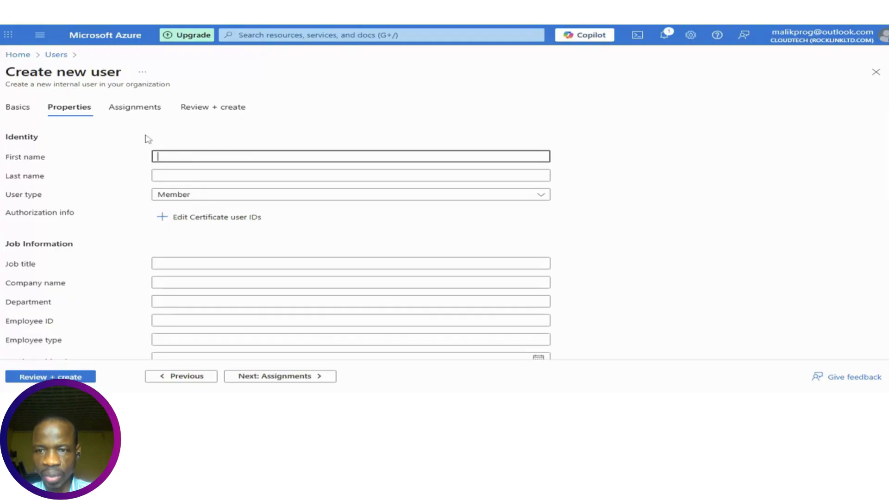
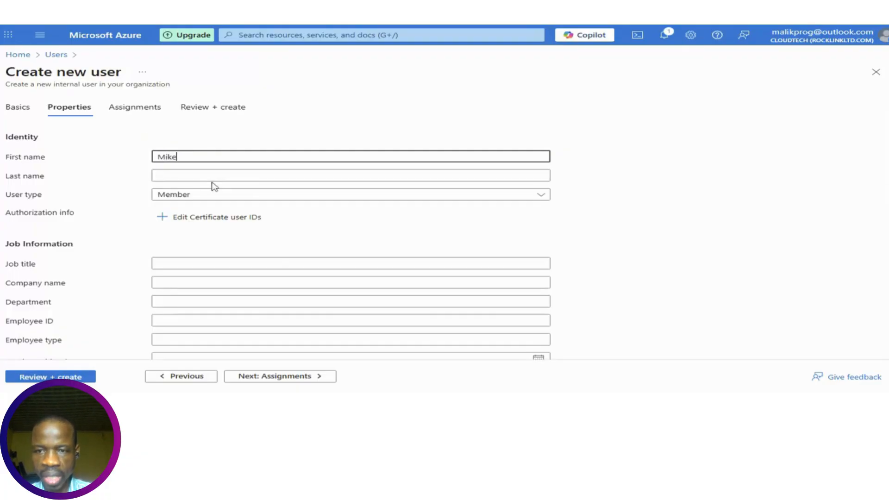
{"action": "key", "text": "Tab"}
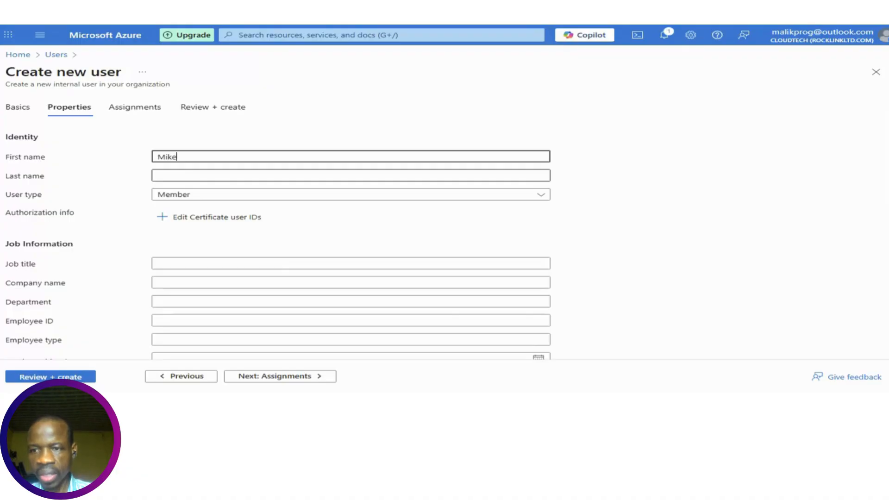
{"action": "key", "text": "Tab"}
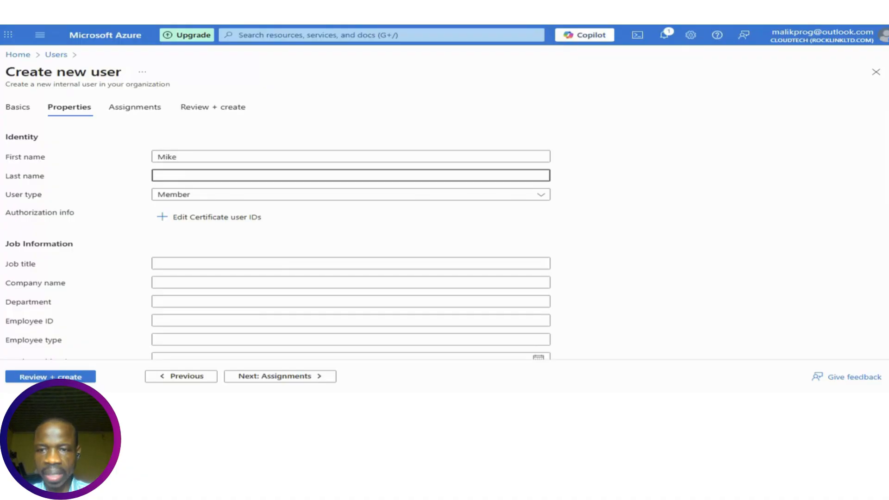
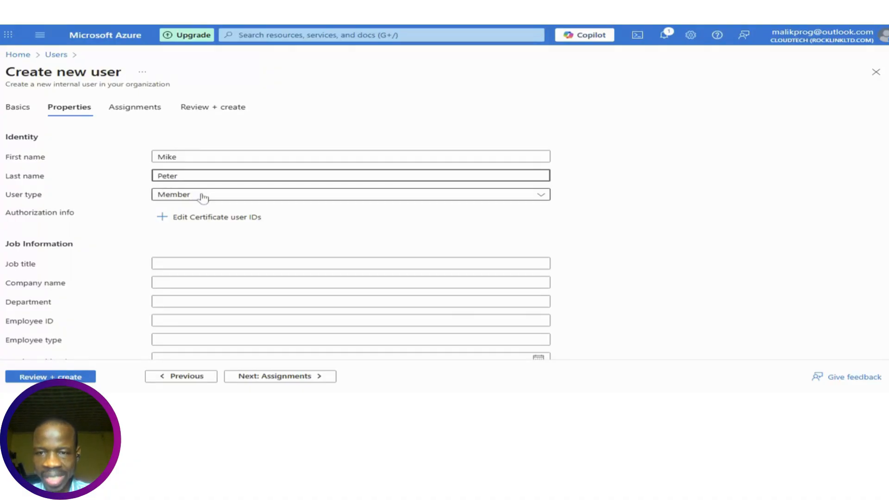
{"action": "left_click", "coordinate": [222, 200]}
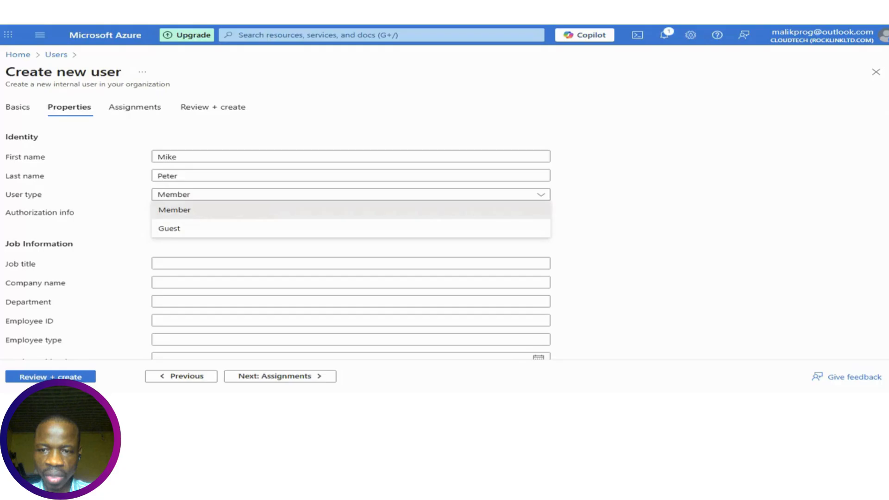
{"action": "left_click", "coordinate": [119, 185]}
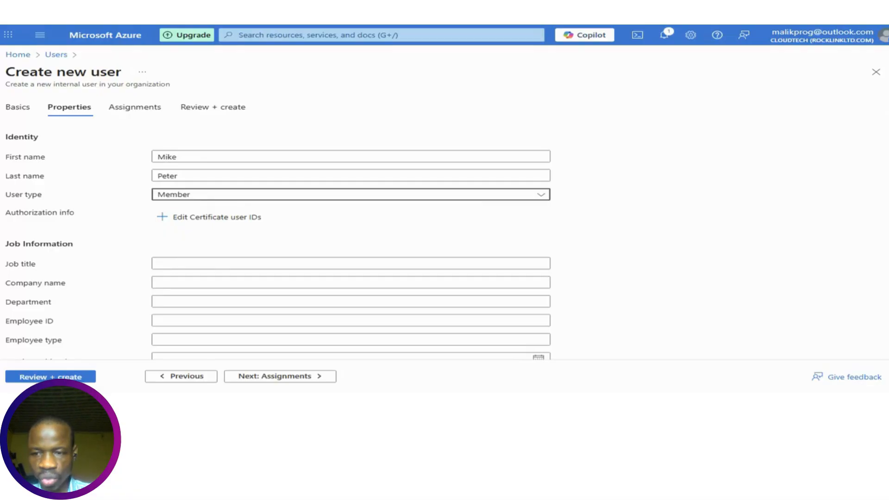
Leave the remaining properties blank and continue to the Assignments step
{"action": "scroll", "coordinate": [278, 232], "scroll_direction": "down", "scroll_amount": 3}
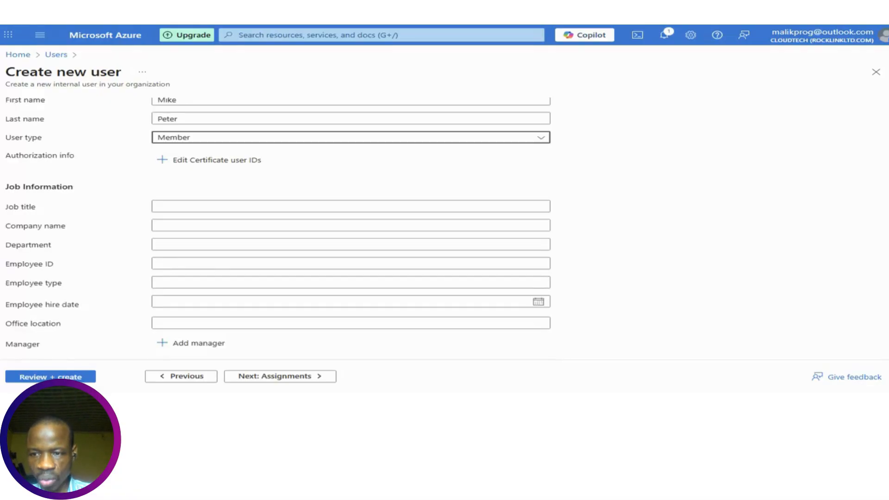
{"action": "scroll", "coordinate": [277, 232], "scroll_direction": "down", "scroll_amount": 3}
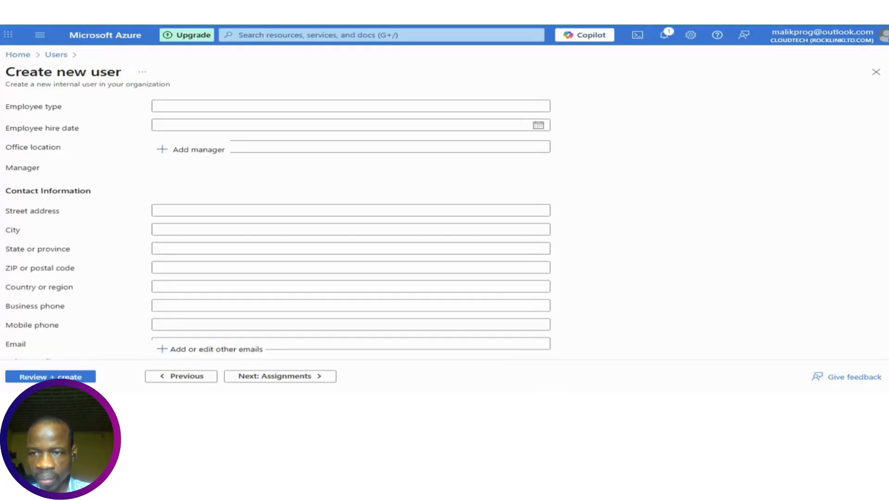
{"action": "scroll", "coordinate": [278, 232], "scroll_direction": "down", "scroll_amount": 1}
{"action": "scroll", "coordinate": [278, 227], "scroll_direction": "down", "scroll_amount": 2}
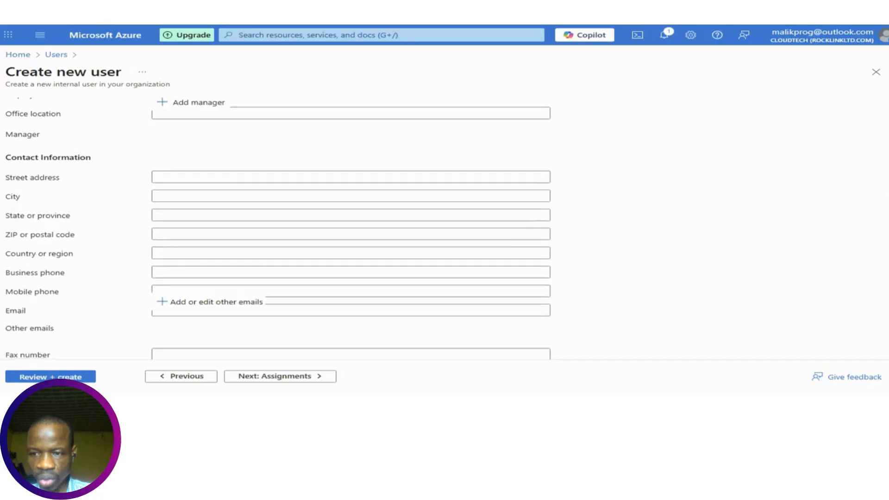
{"action": "scroll", "coordinate": [350, 223], "scroll_direction": "down", "scroll_amount": 3}
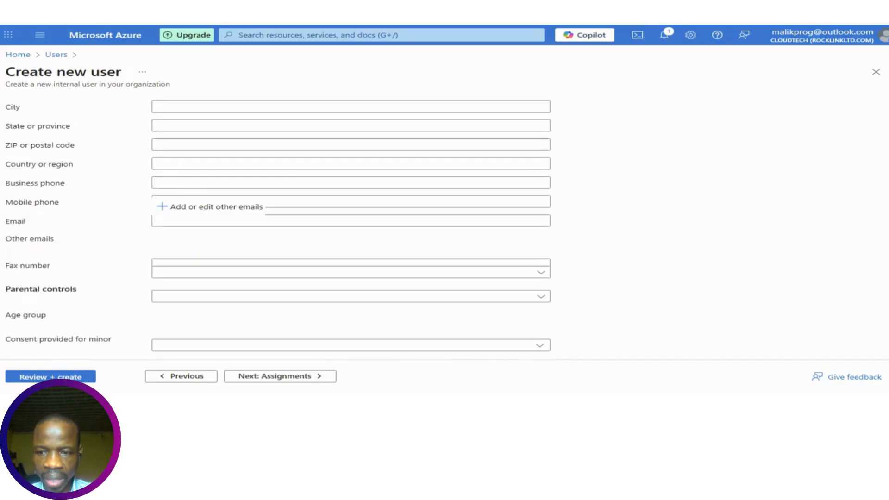
{"action": "scroll", "coordinate": [477, 326], "scroll_direction": "down", "scroll_amount": 1}
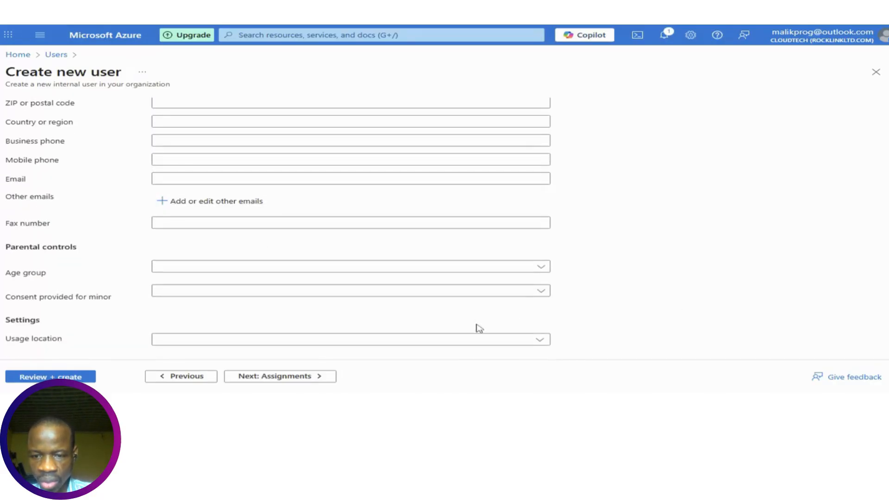
{"action": "left_click", "coordinate": [265, 376]}
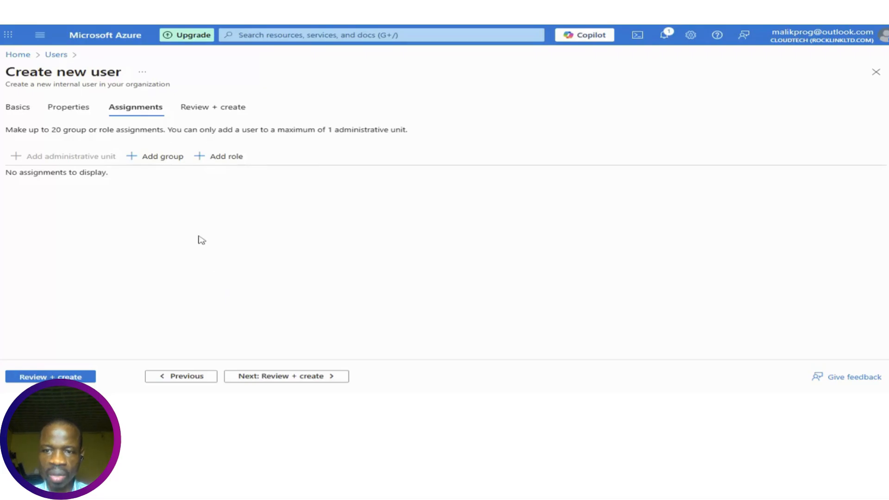
Go to Review + create and look over the new user's summary
{"action": "left_click", "coordinate": [218, 109]}
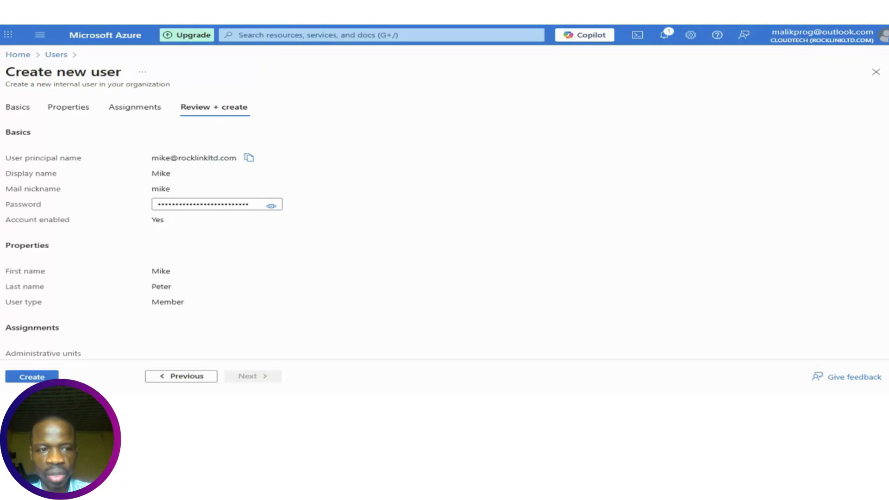
{"action": "scroll", "coordinate": [423, 252], "scroll_direction": "down", "scroll_amount": 1}
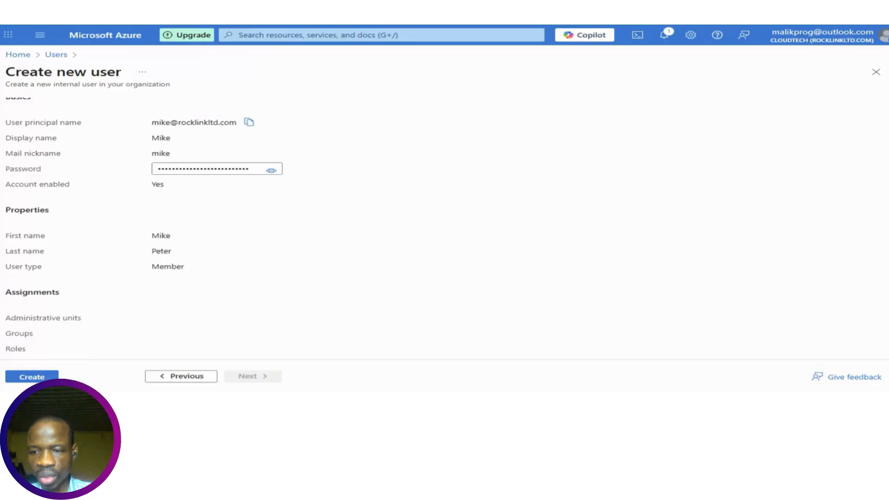
Create the new user account
{"action": "left_click", "coordinate": [32, 377]}
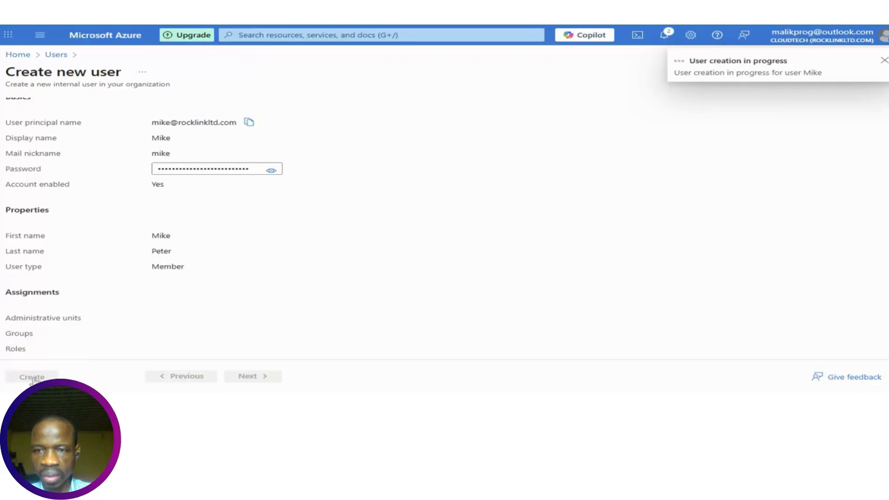